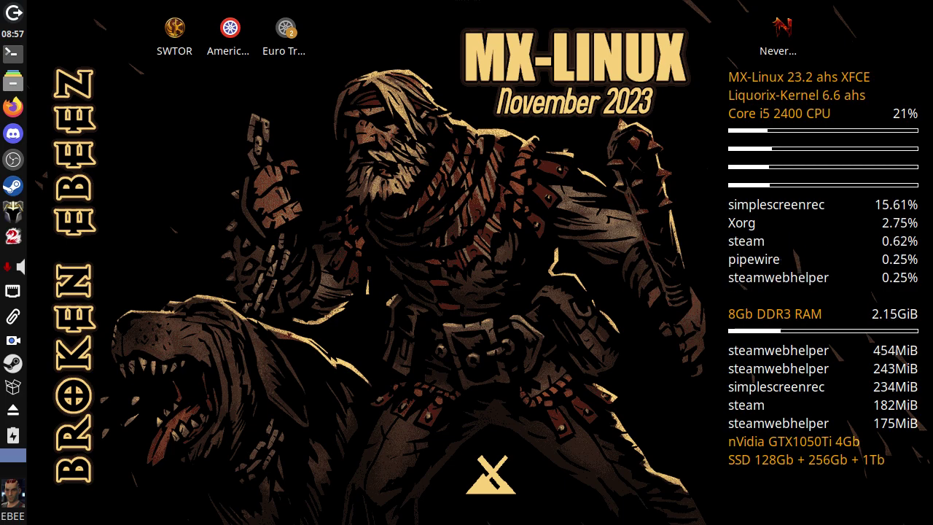
# Launch the package installer, expand its Kernels category, then close it.
pyautogui.press('super')
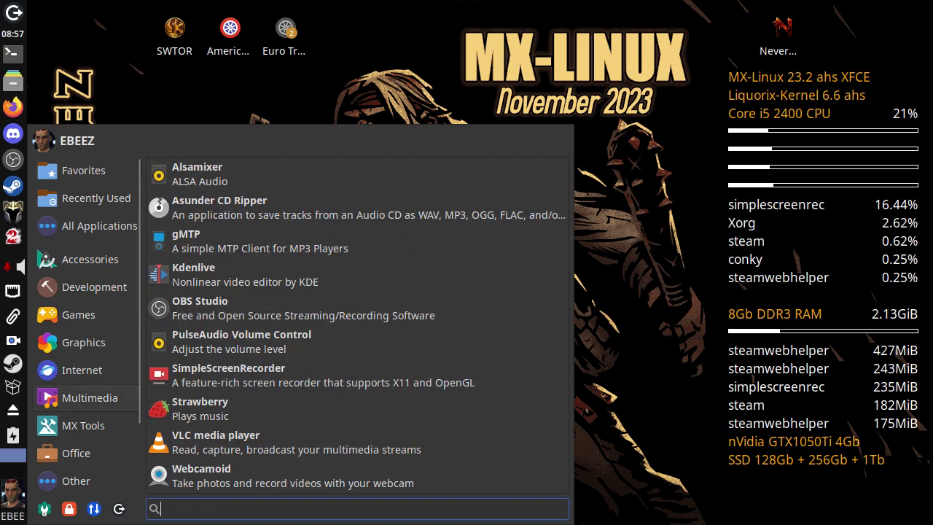
pyautogui.moveTo(83, 425)
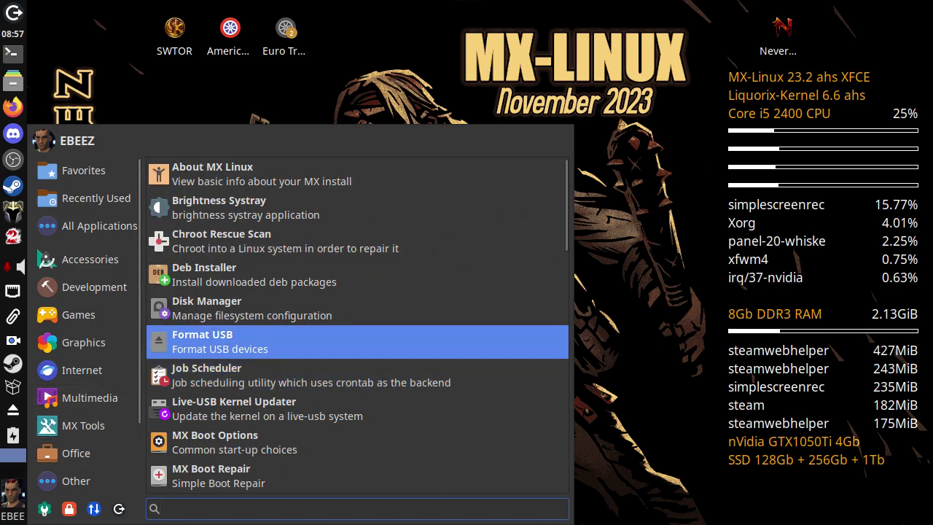
pyautogui.press('Down')
pyautogui.press('Down')
pyautogui.press('Down')
pyautogui.press('Down')
pyautogui.press('Down')
pyautogui.press('Down')
pyautogui.press('Down')
pyautogui.press('Down')
pyautogui.press('Down')
pyautogui.press('Down')
pyautogui.press('Down')
pyautogui.press('Down')
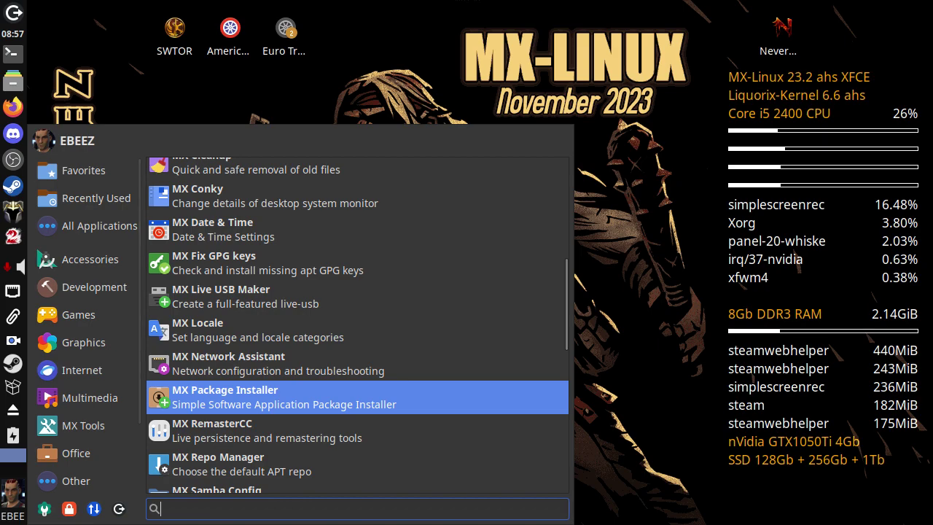
pyautogui.press('Return')
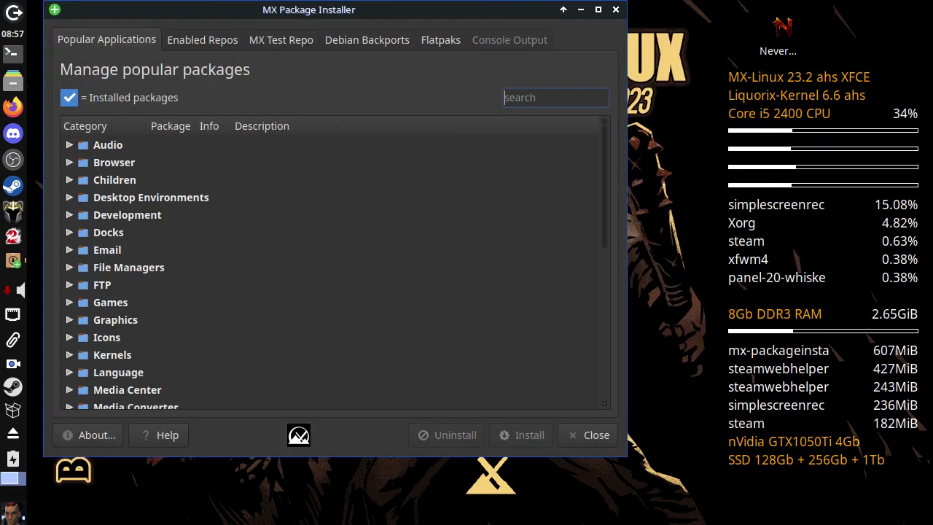
pyautogui.click(70, 354)
pyautogui.scroll(-5, 328, 291)
pyautogui.scroll(1, 328, 263)
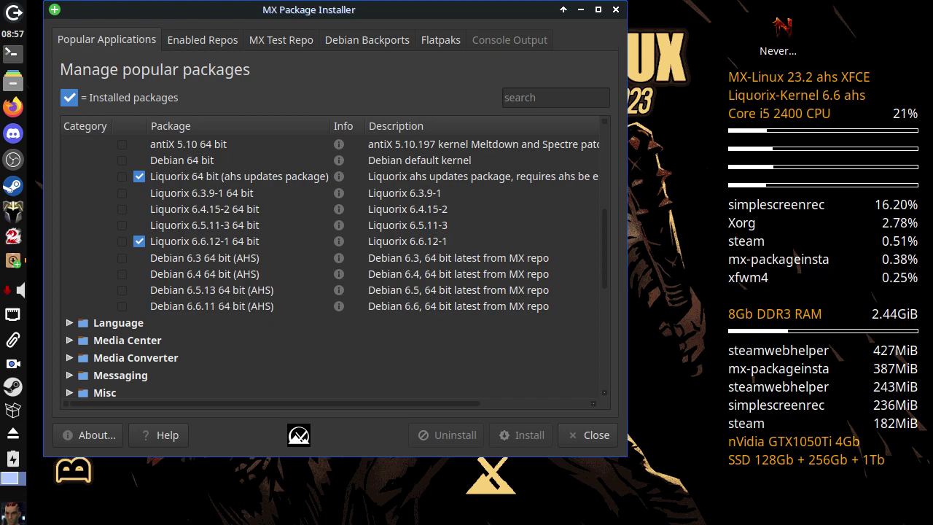
pyautogui.click(615, 9)
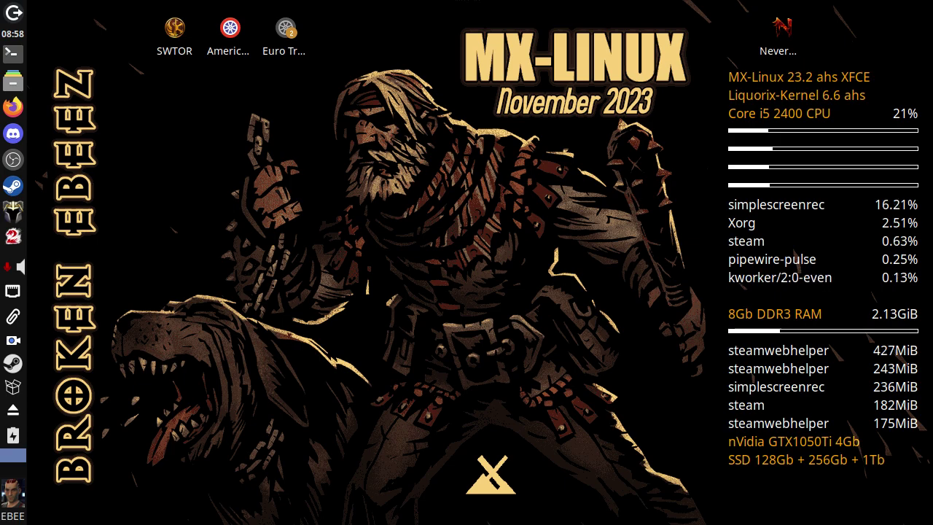
# Open the Steam library from the tray icon and switch to its empty Downloads page.
pyautogui.rightClick(12, 362)
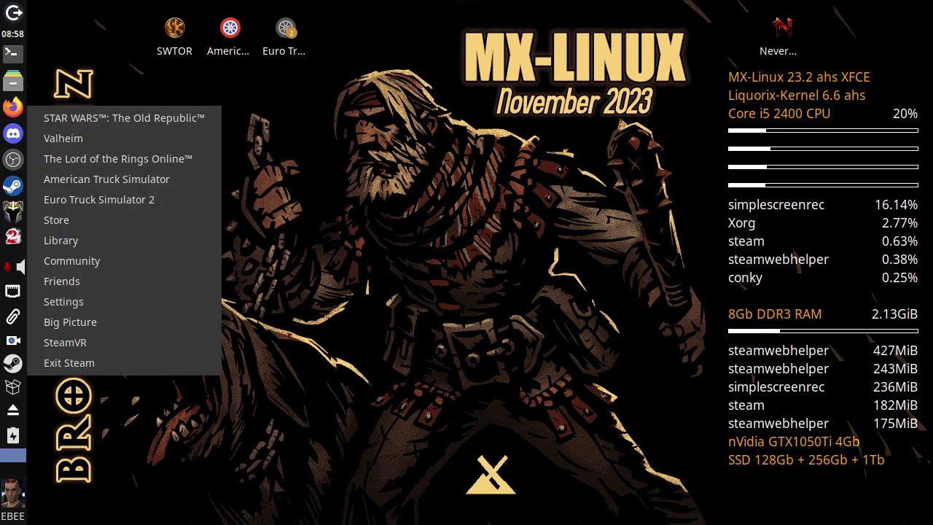
pyautogui.click(88, 239)
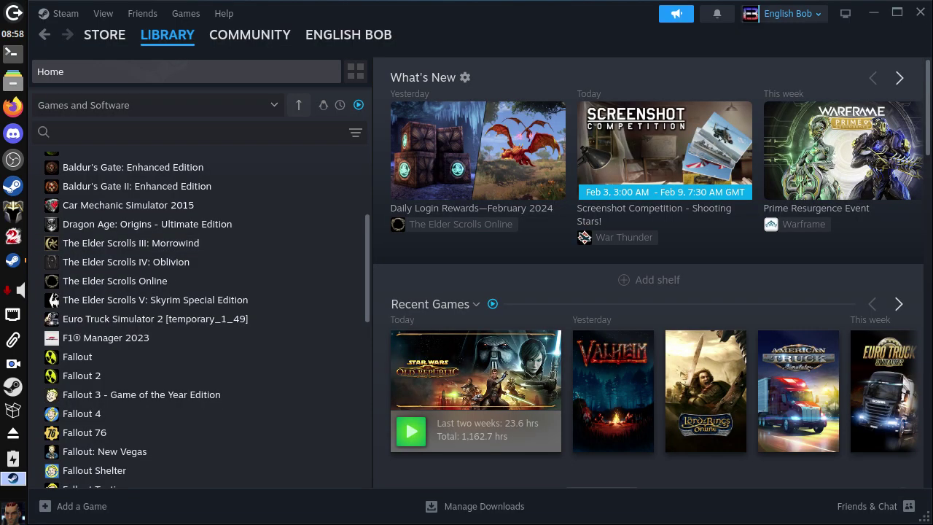
pyautogui.scroll(-5, 197, 301)
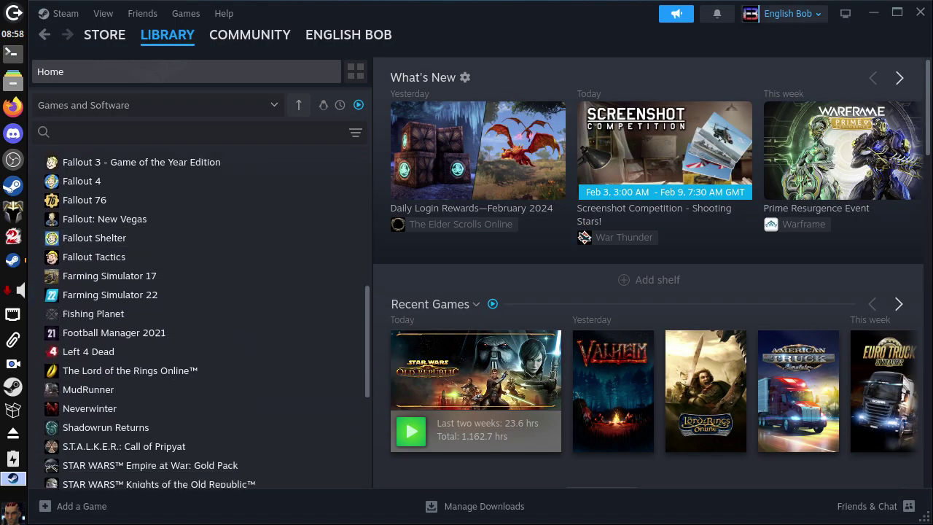
pyautogui.scroll(8, 197, 321)
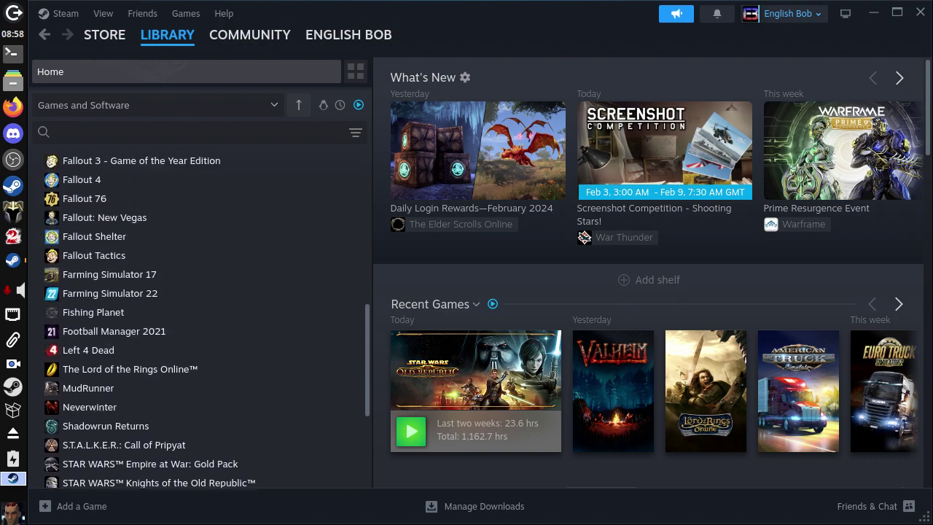
pyautogui.scroll(3, 197, 312)
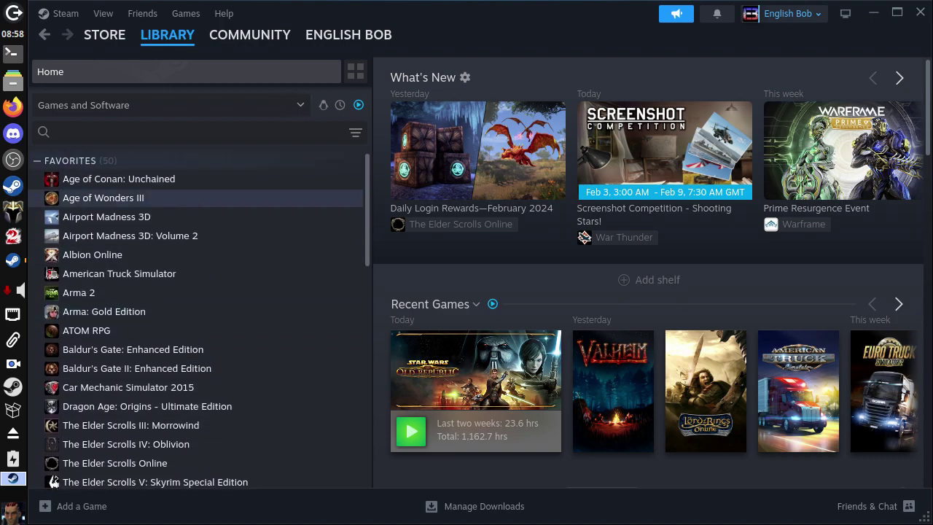
pyautogui.scroll(-3, 197, 357)
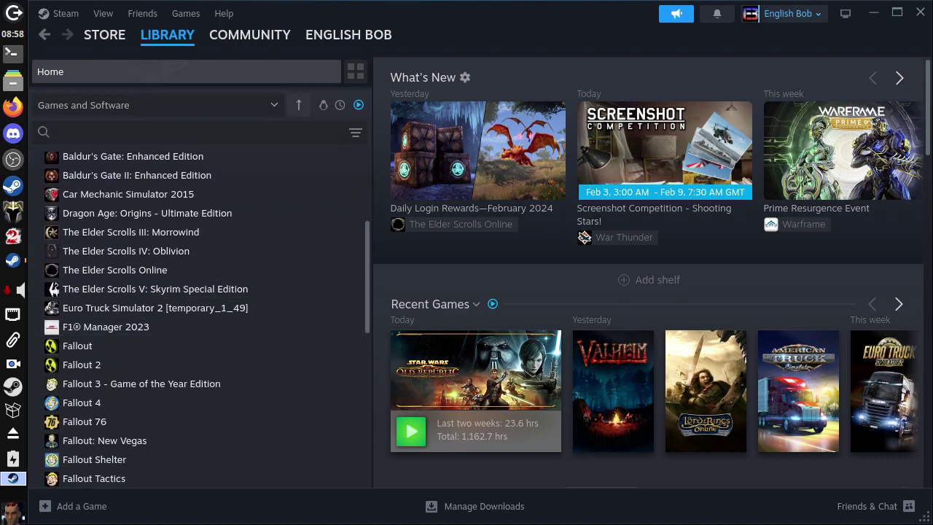
pyautogui.moveTo(167, 34)
pyautogui.click(156, 107)
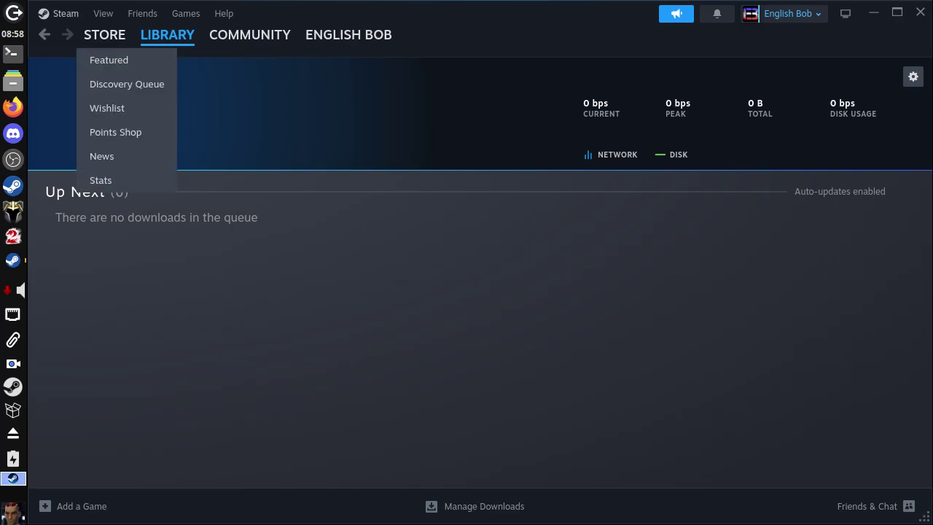
# Open Steam Settings > Downloads and check that shader pre-caching is switched off.
pyautogui.click(61, 13)
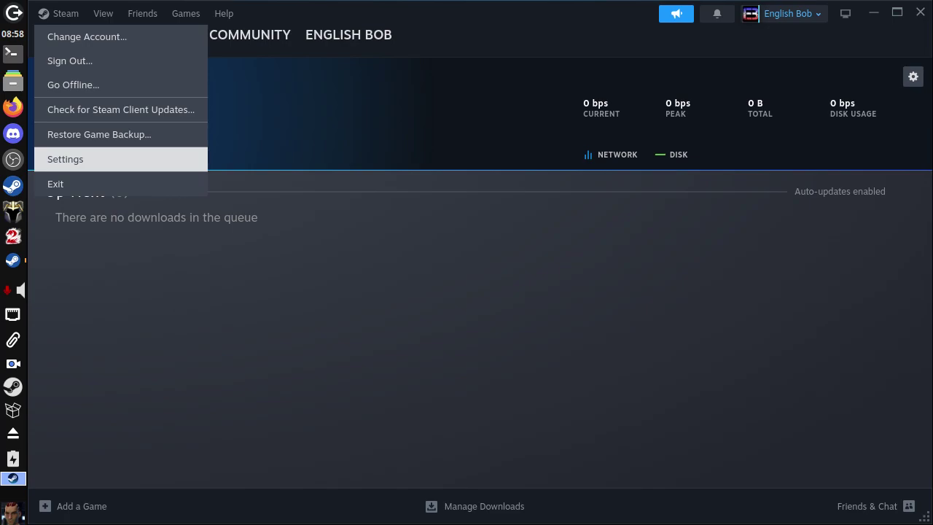
pyautogui.click(65, 159)
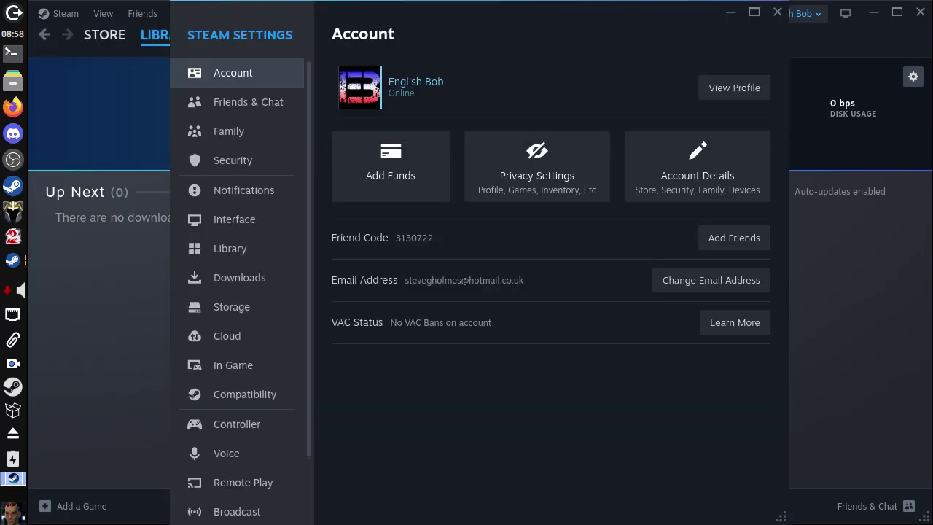
pyautogui.click(239, 277)
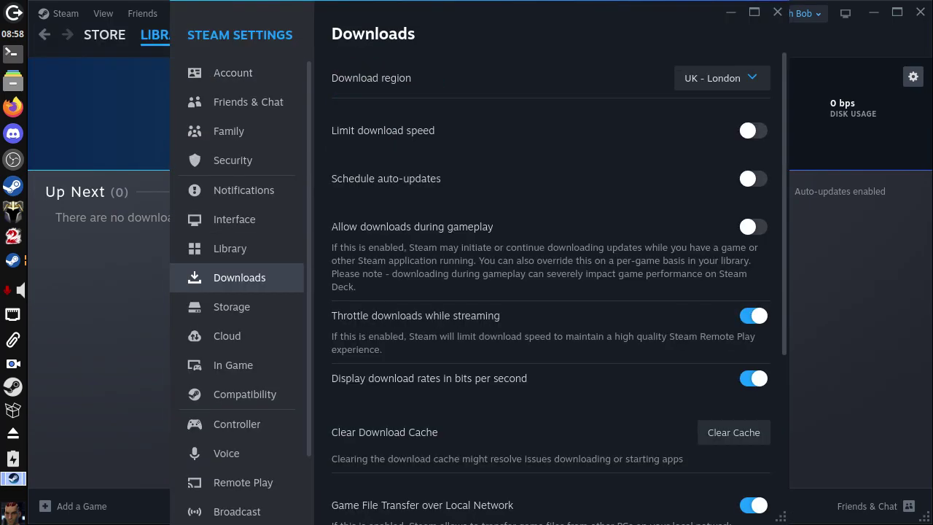
pyautogui.scroll(-5, 557, 289)
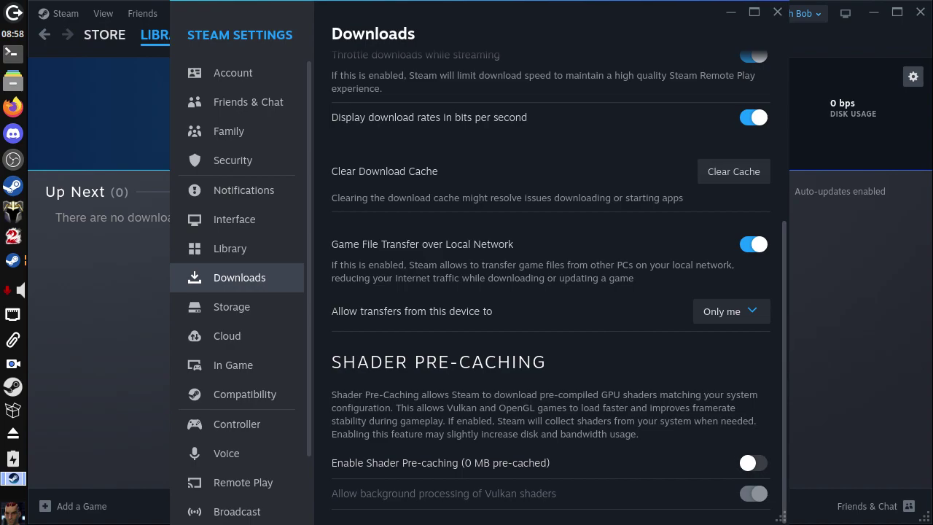
# Close Steam Settings, return to the library Home page, then close the Steam window.
pyautogui.click(777, 12)
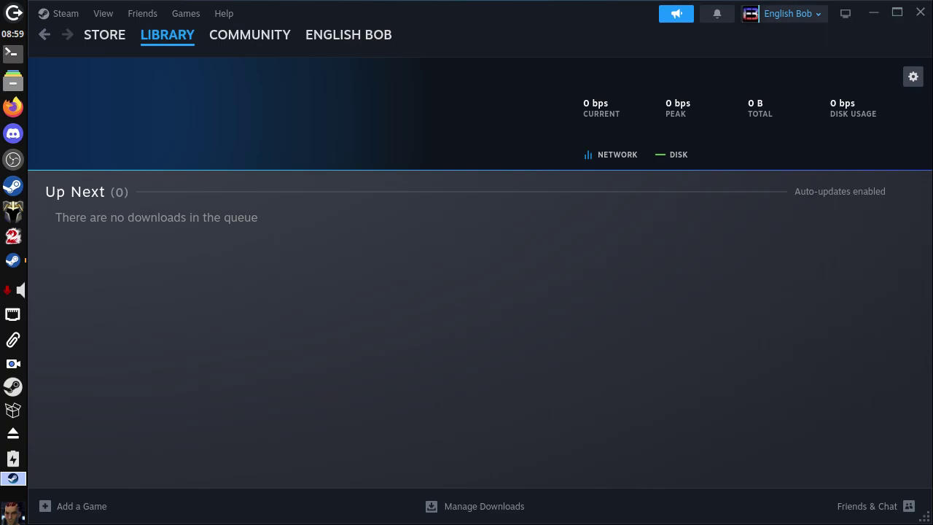
pyautogui.moveTo(167, 35)
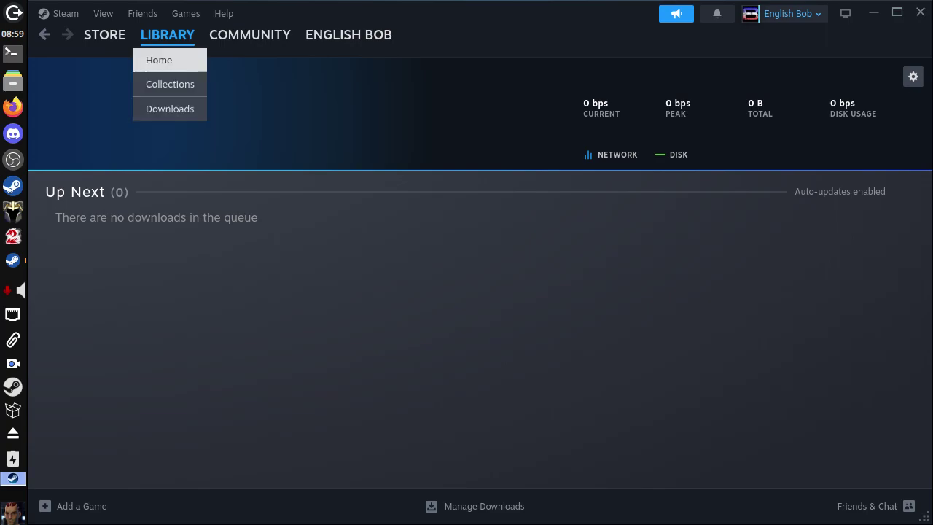
pyautogui.click(159, 59)
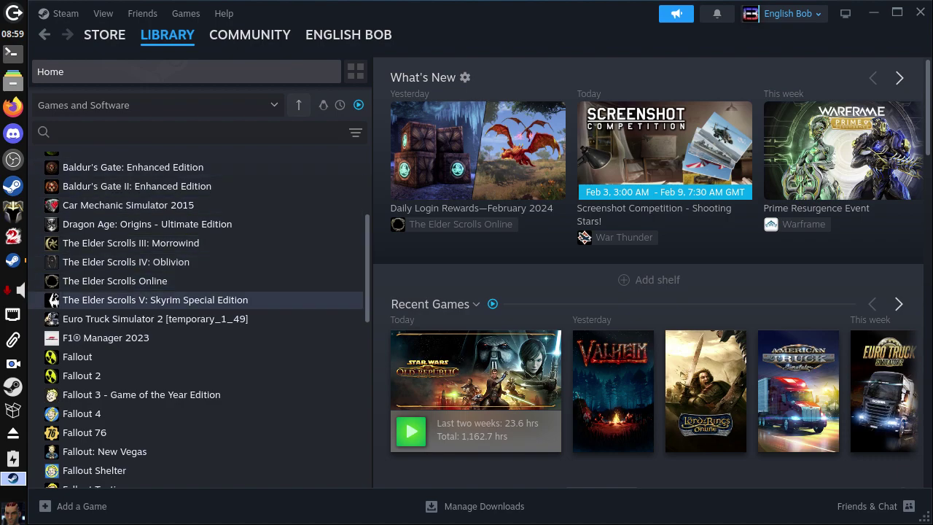
pyautogui.scroll(-6, 196, 300)
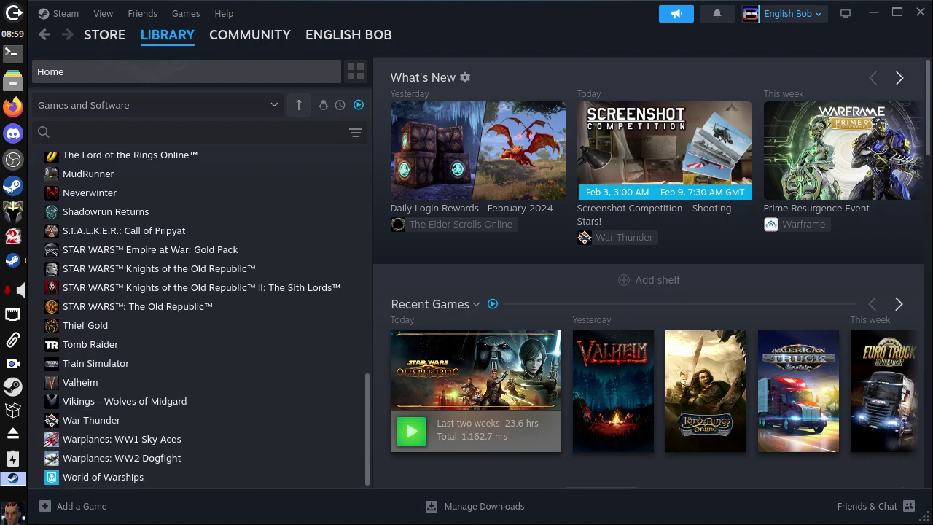
pyautogui.scroll(8, 196, 318)
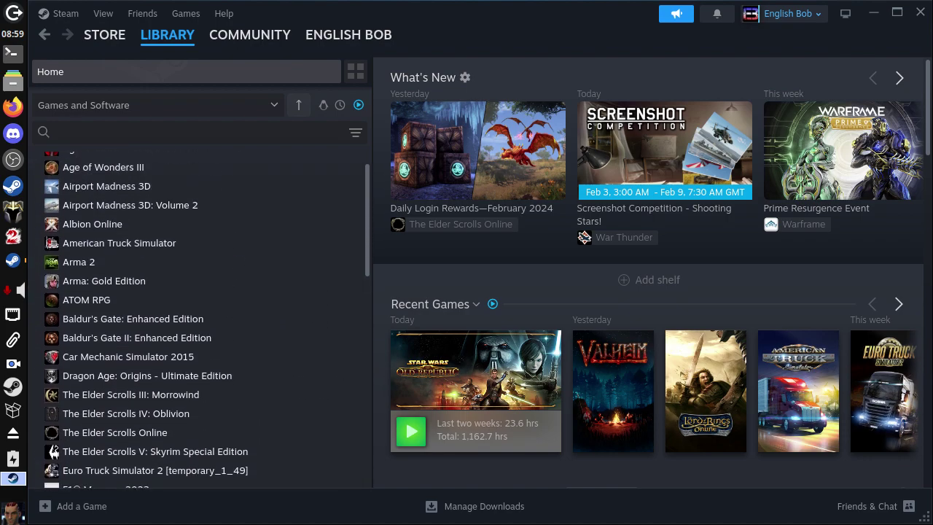
pyautogui.scroll(1, 197, 319)
pyautogui.click(916, 12)
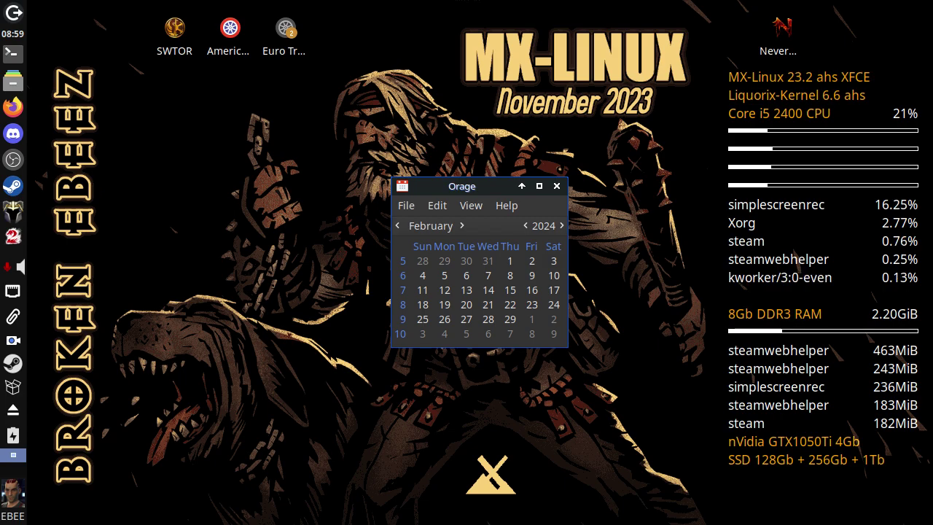
# Close the Orage calendar and start Firefox on a new Momentum tab.
pyautogui.click(557, 185)
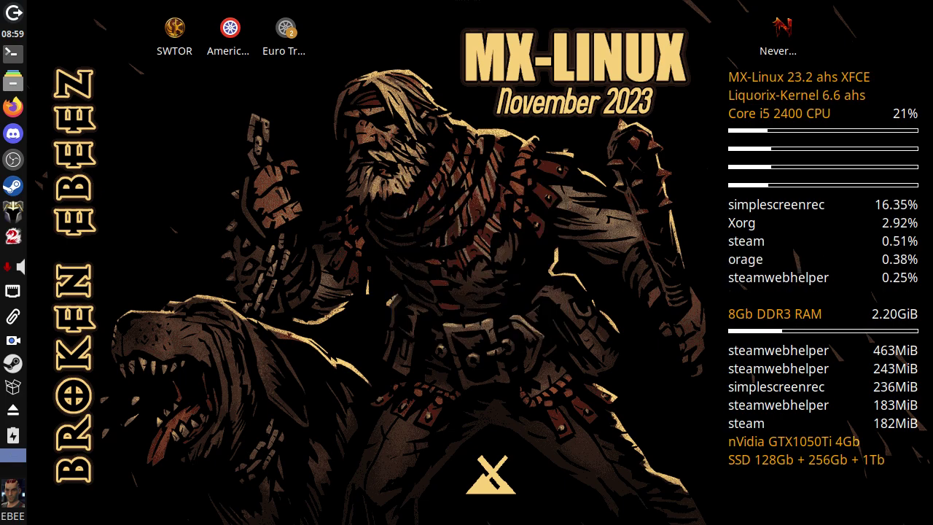
pyautogui.click(13, 107)
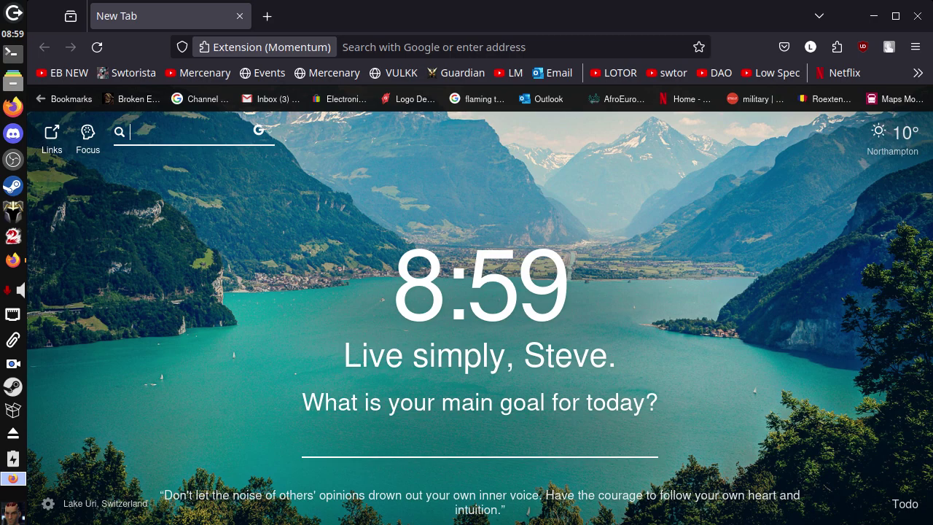
# Search Google for 'world of trucks'.
pyautogui.write('wo')
pyautogui.write('ld of trucks')
pyautogui.press('Return')
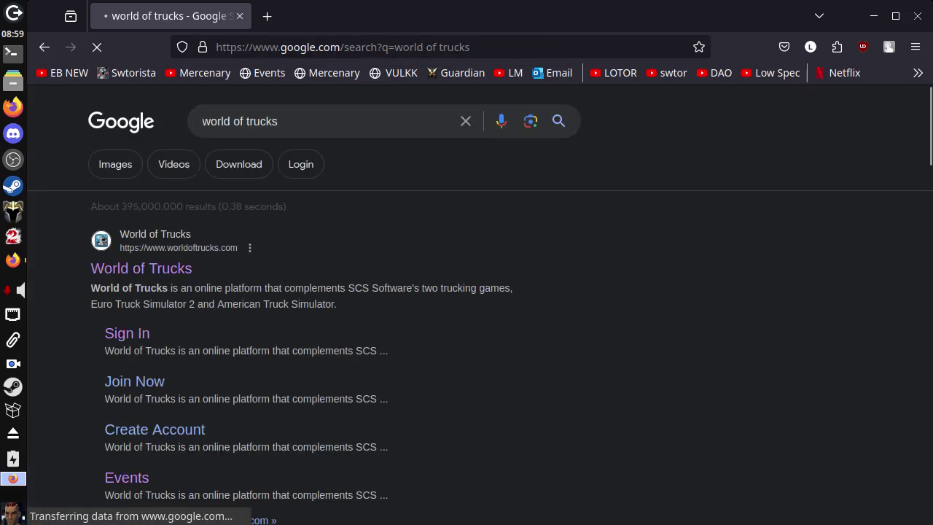
pyautogui.scroll(-2, 466, 306)
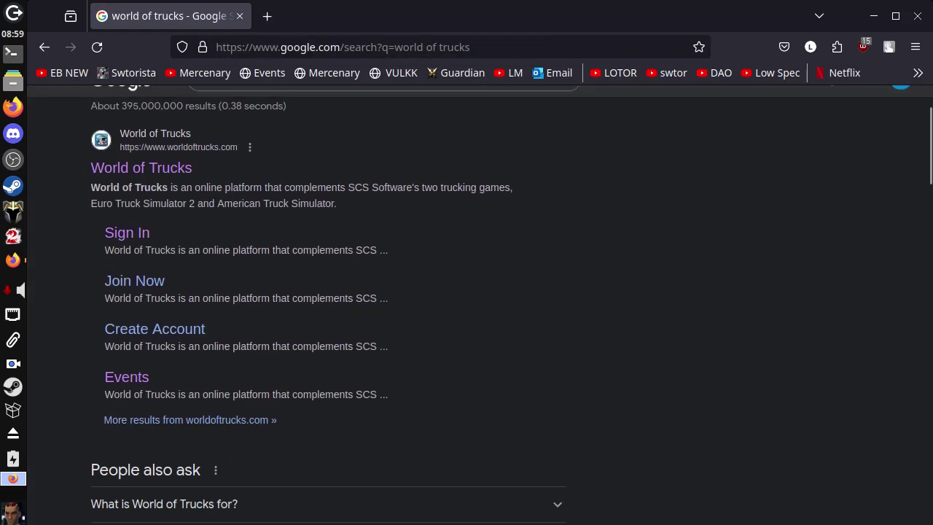
# Open the World of Trucks result and look over its home page.
pyautogui.click(140, 168)
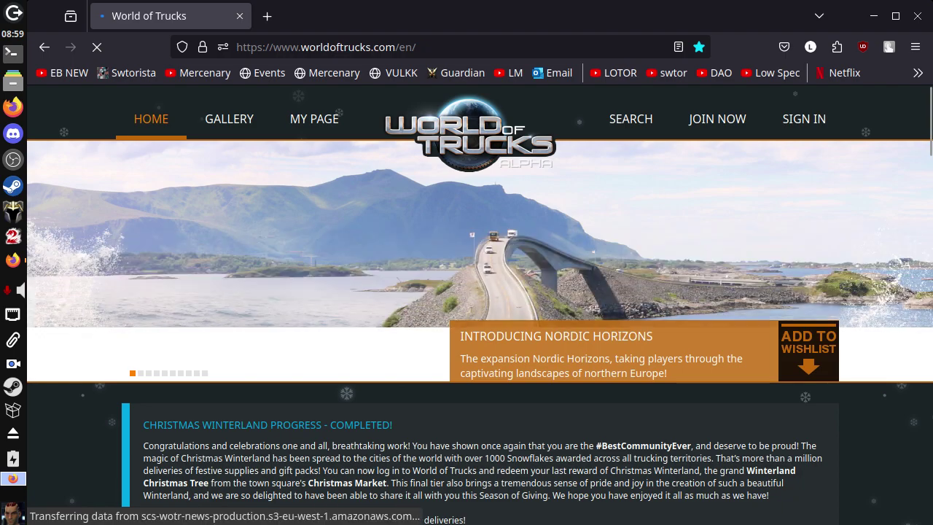
pyautogui.scroll(-5, 466, 307)
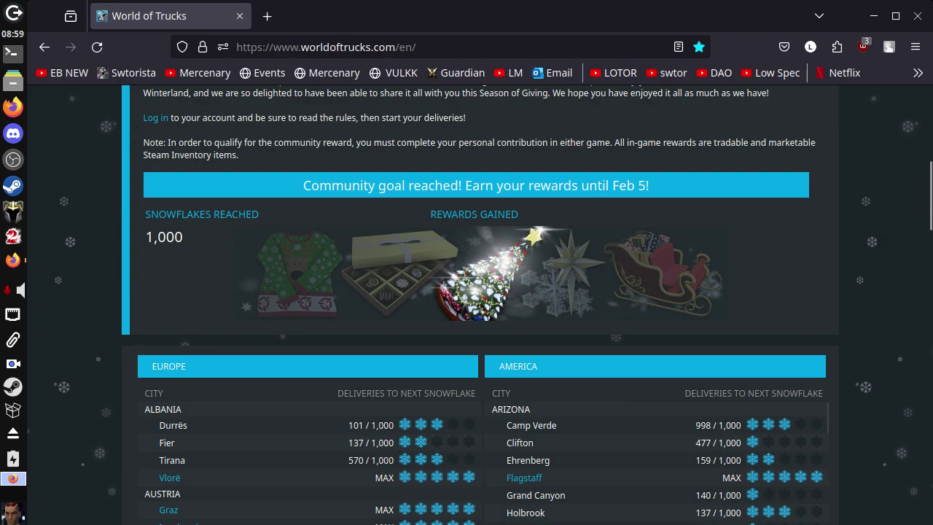
pyautogui.scroll(3, 466, 306)
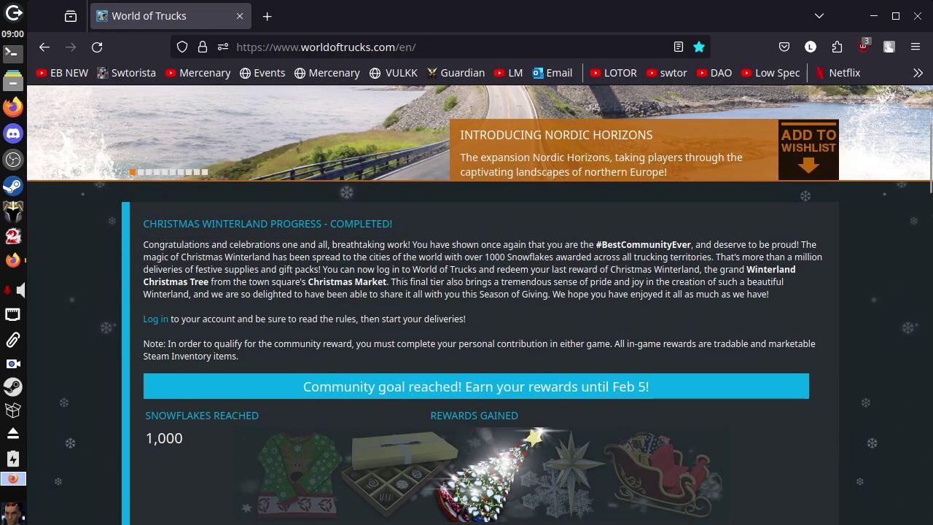
pyautogui.scroll(2, 466, 306)
# Sign in to My Page with the saved credentials and scroll to Achievements.
pyautogui.click(314, 118)
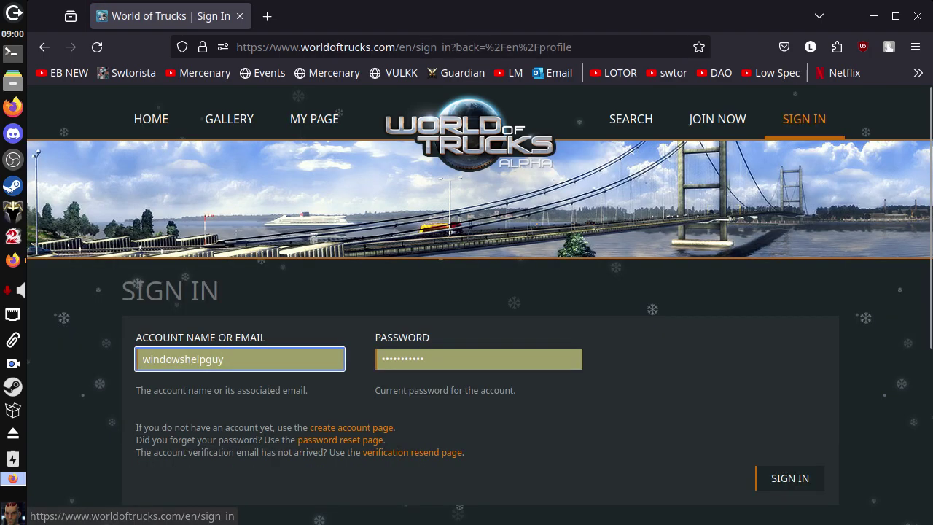
pyautogui.press('Return')
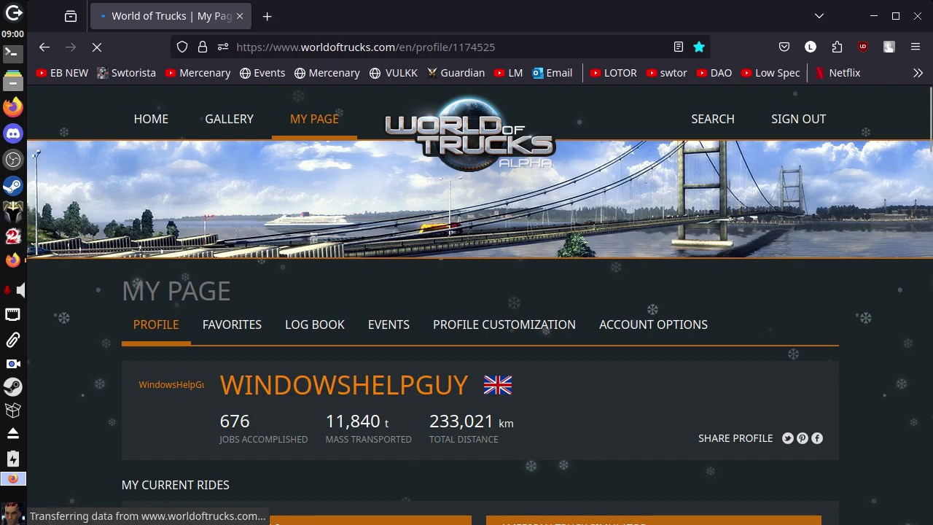
pyautogui.scroll(-10, 466, 306)
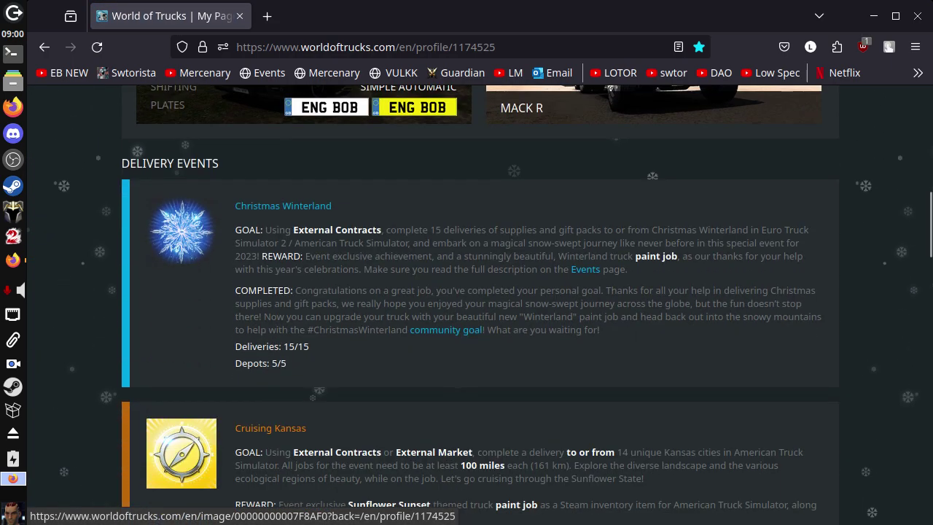
pyautogui.scroll(-5, 467, 306)
pyautogui.moveTo(242, 307)
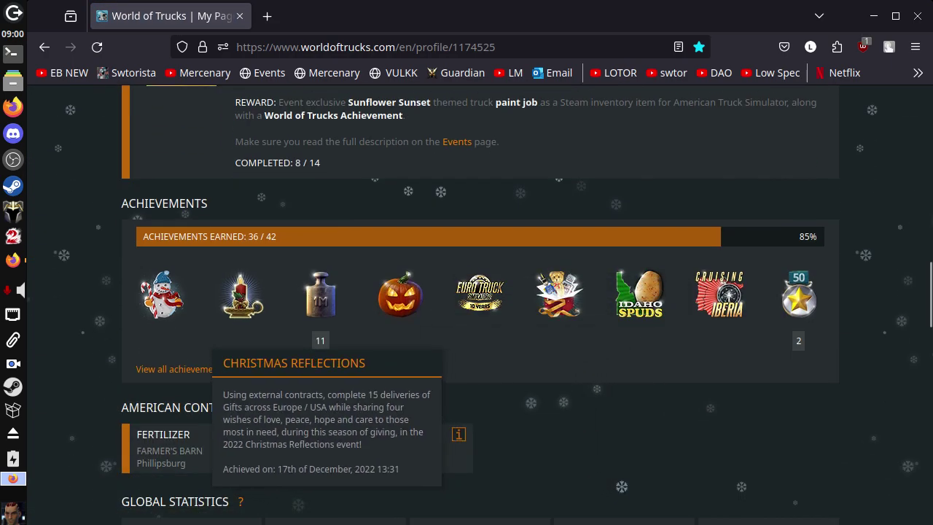
pyautogui.moveTo(162, 295)
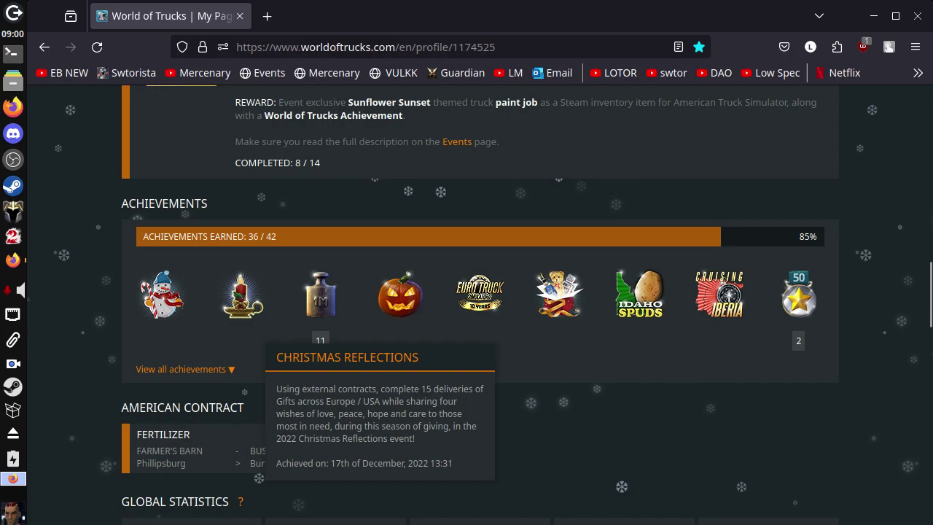
# Expand the full achievements list and review all 42, 36 of them earned.
pyautogui.click(185, 368)
pyautogui.scroll(-4, 242, 295)
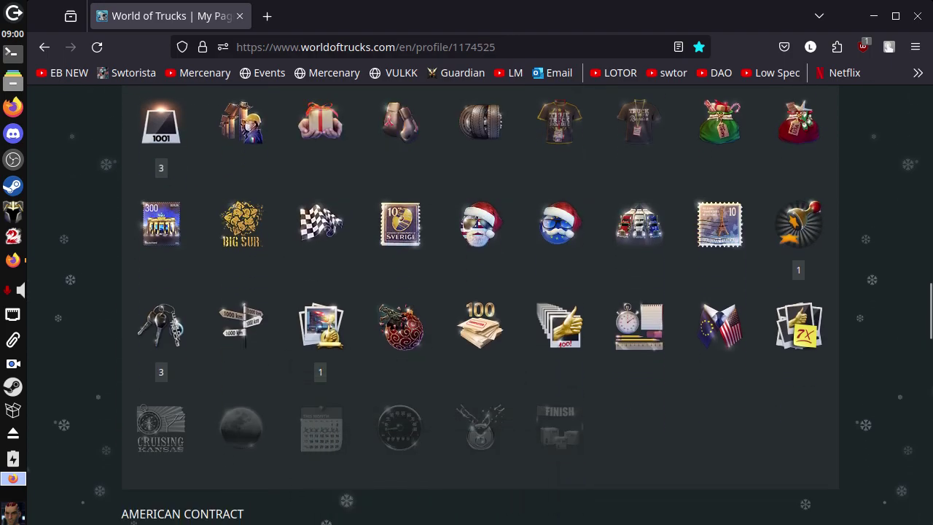
pyautogui.moveTo(169, 430)
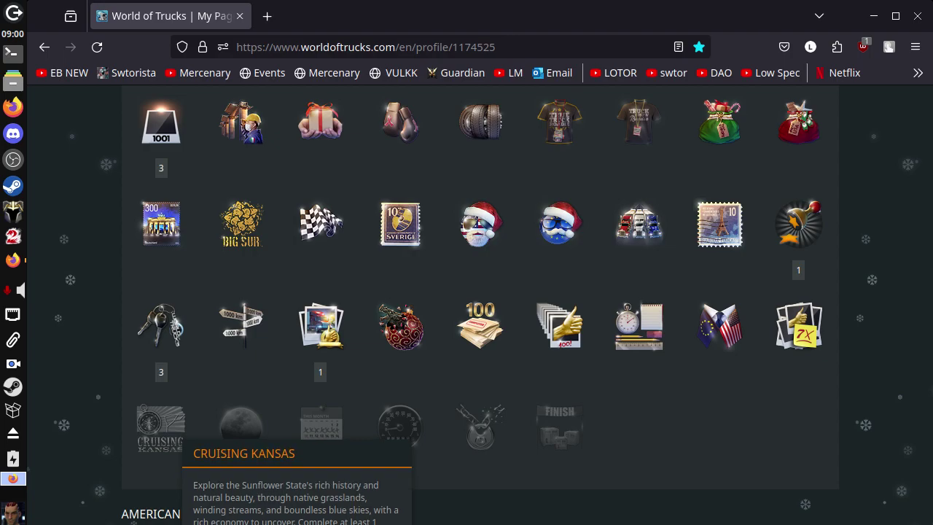
pyautogui.scroll(-3, 169, 430)
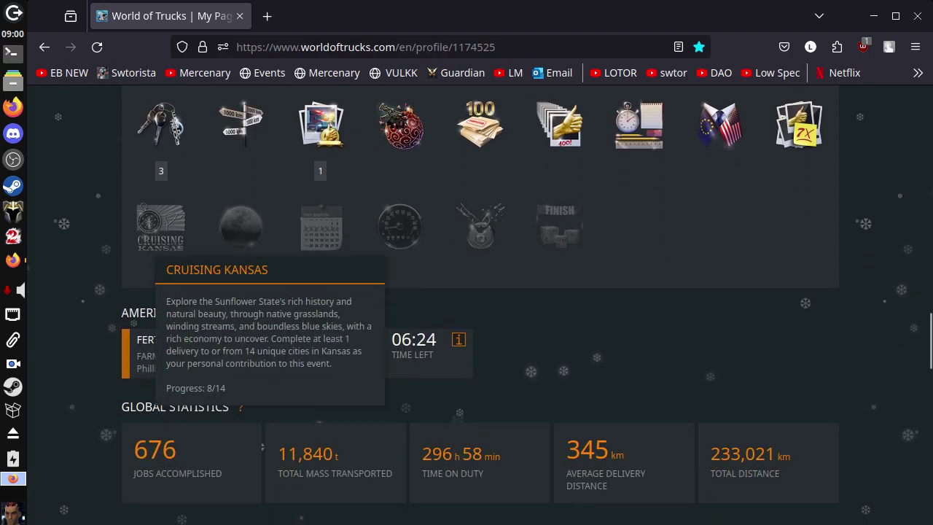
pyautogui.moveTo(321, 225)
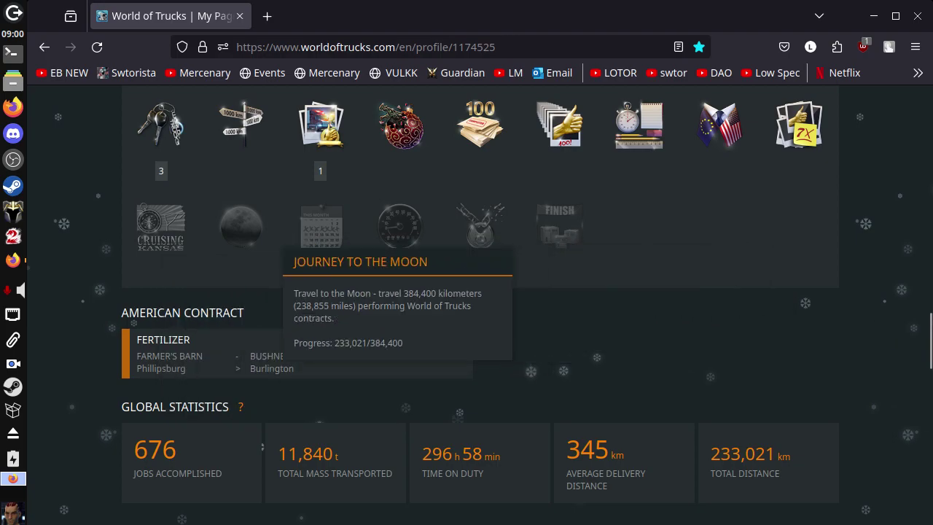
pyautogui.moveTo(560, 225)
pyautogui.scroll(6, 560, 226)
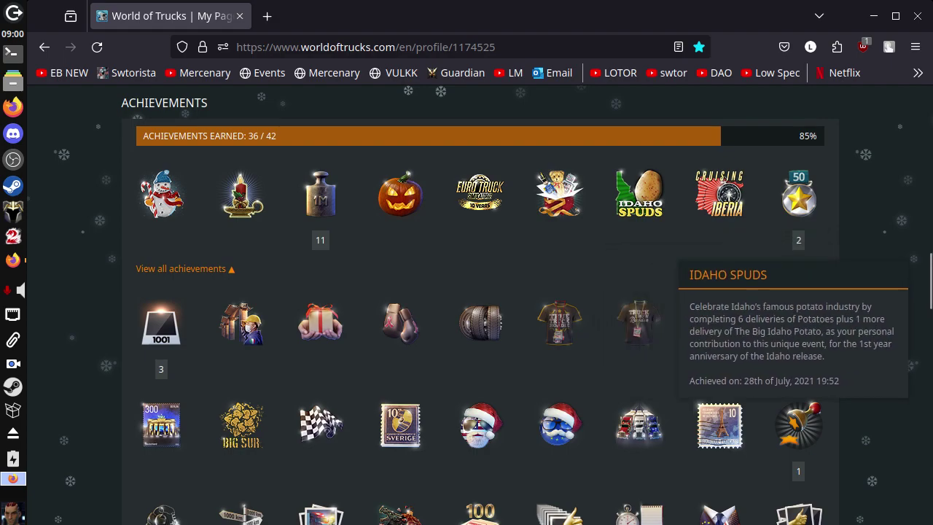
pyautogui.scroll(-2, 639, 219)
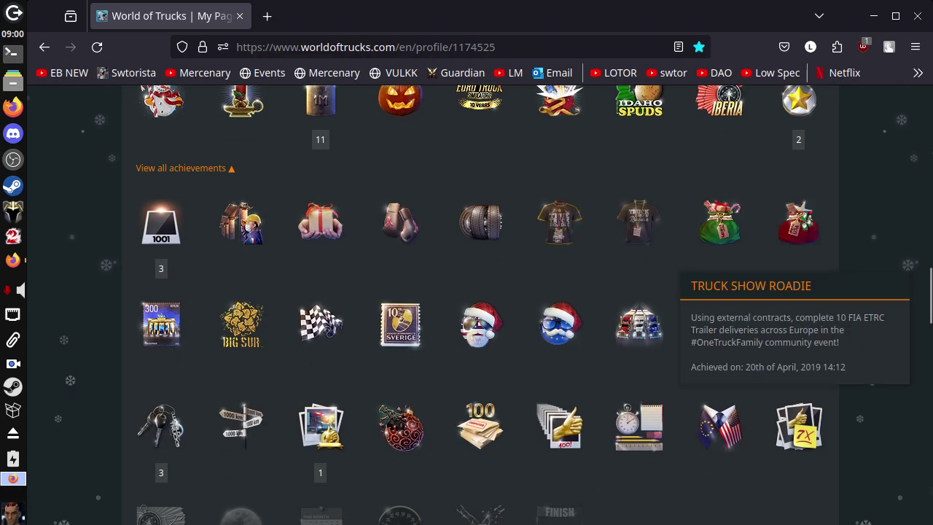
pyautogui.scroll(-3, 639, 218)
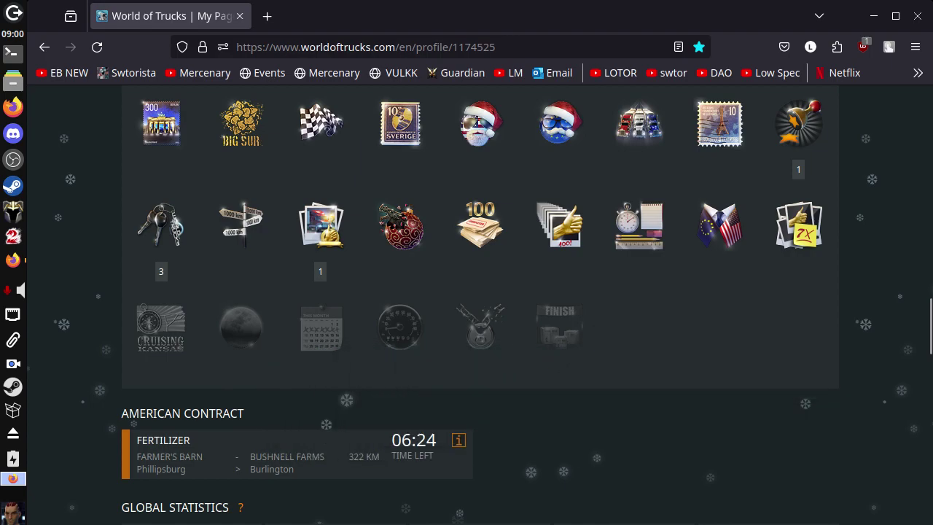
pyautogui.scroll(2, 639, 328)
pyautogui.scroll(-6, 639, 328)
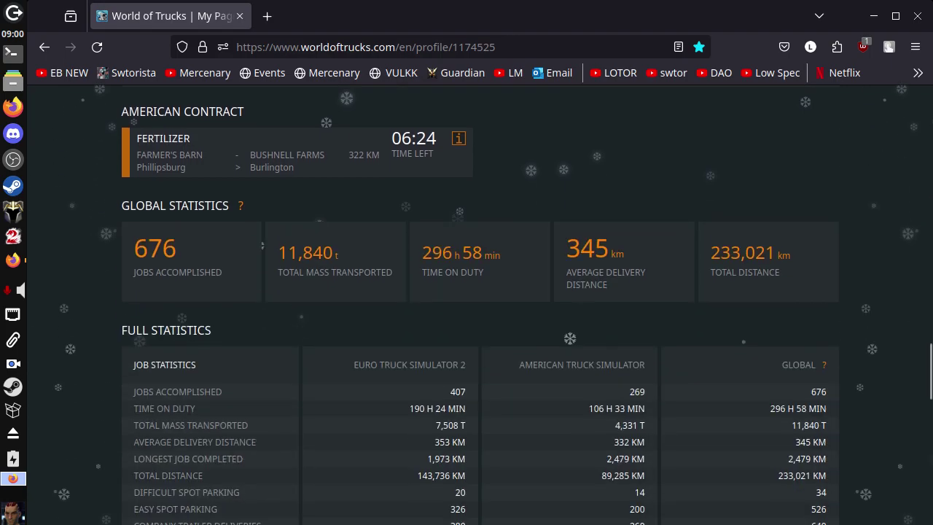
pyautogui.scroll(4, 639, 328)
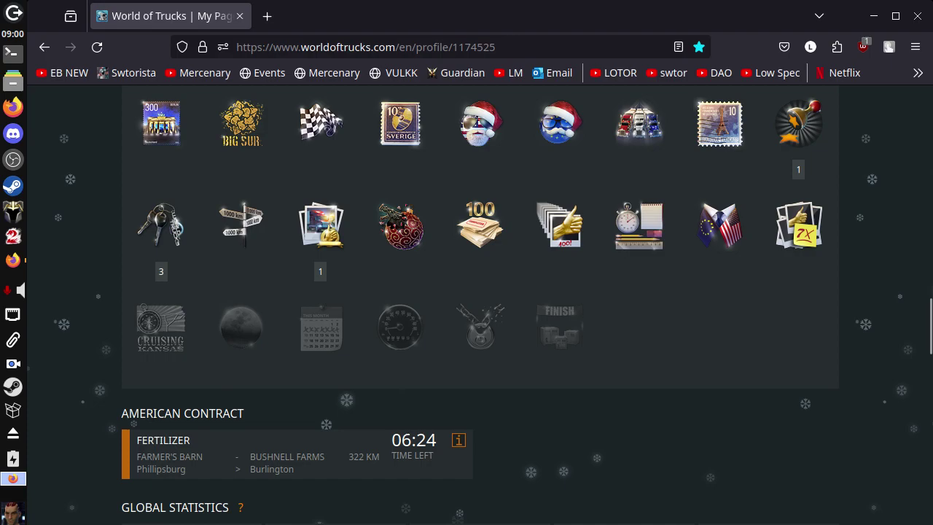
pyautogui.scroll(15, 639, 327)
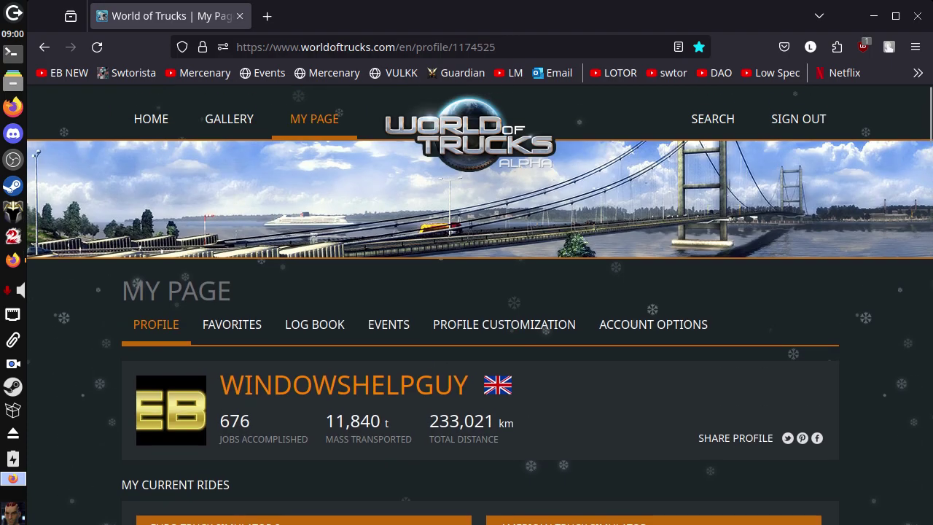
# Close Firefox and show the SimpleScreenRecorder tray menu's save options.
pyautogui.click(918, 15)
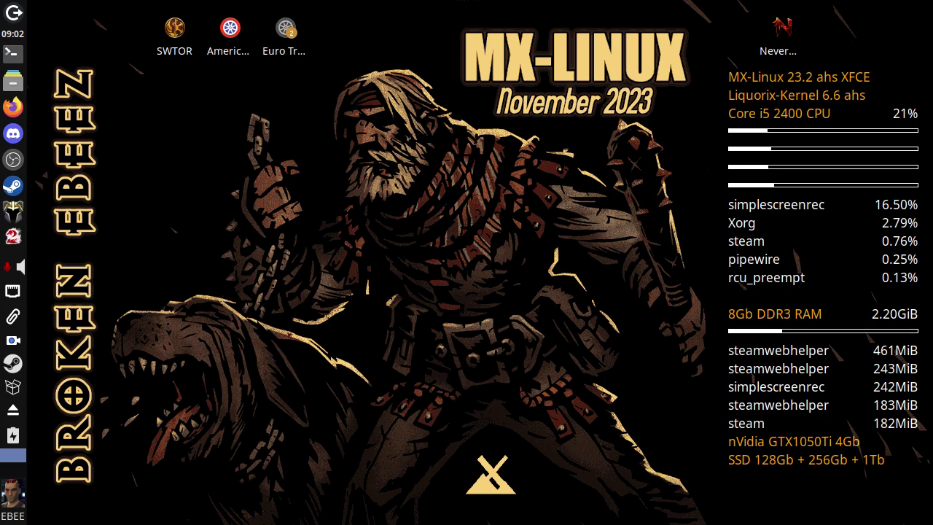
pyautogui.rightClick(12, 340)
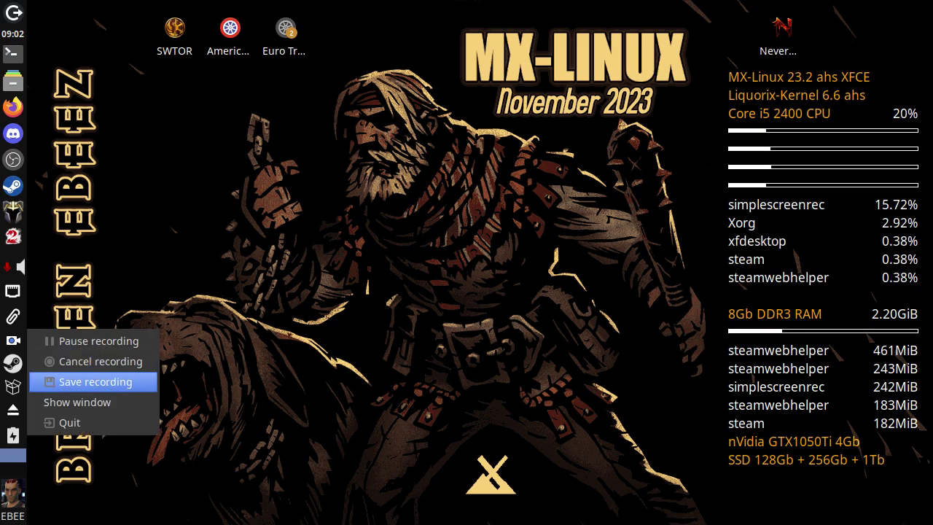